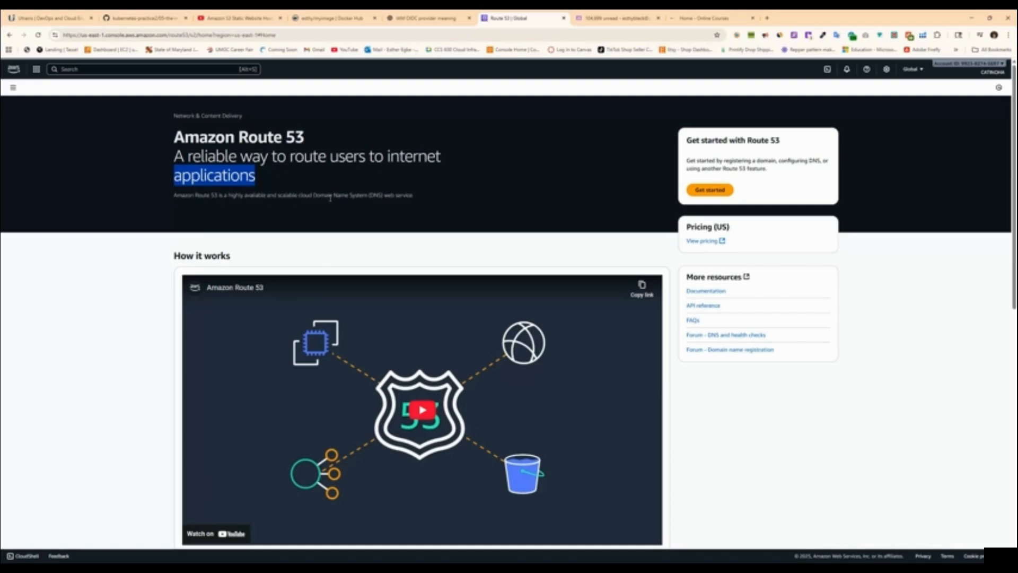
pyautogui.moveTo(367, 198); pyautogui.dragTo(413, 204)
pyautogui.click(433, 199)
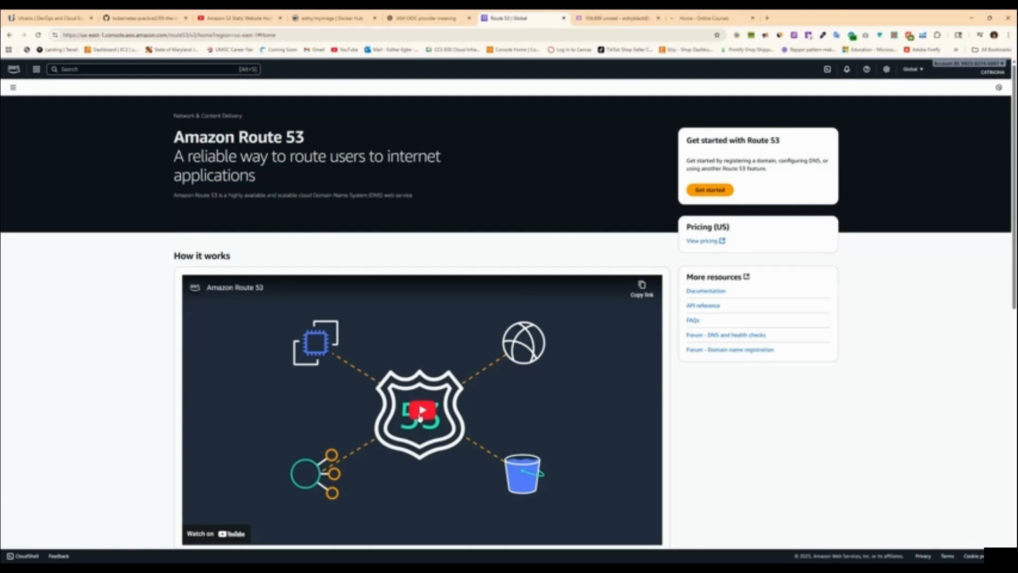
pyautogui.scroll(-4, 440, 377)
pyautogui.scroll(-3, 440, 377)
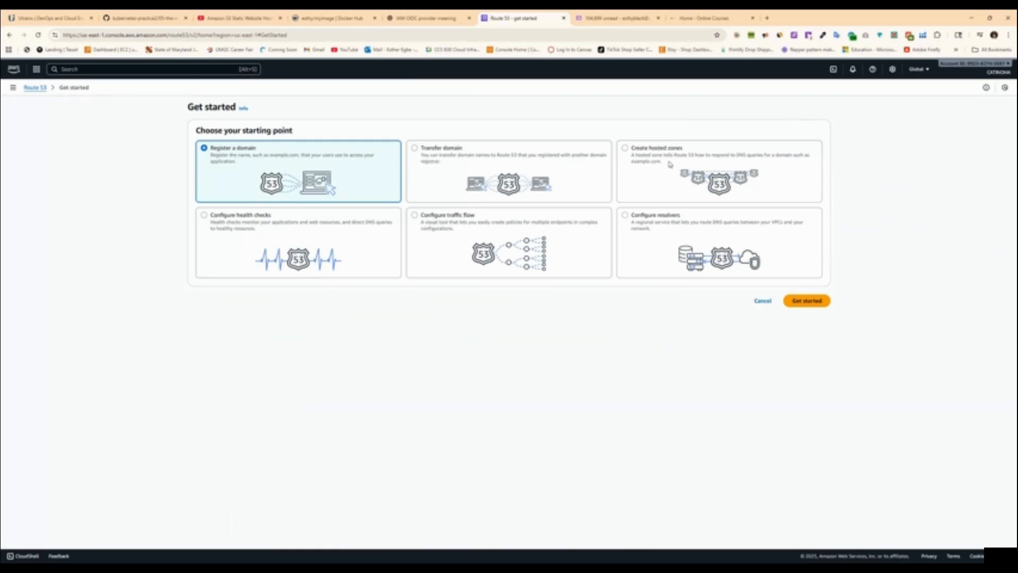
# Start a domain registration, look up .com in the standard pricing, and check the availability of esthytech.com
pyautogui.click(806, 300)
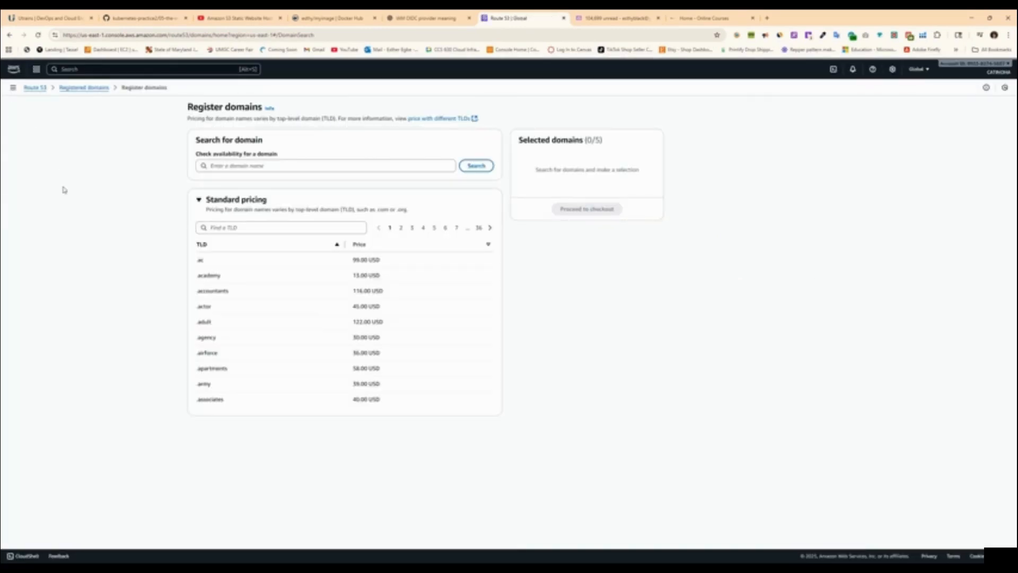
pyautogui.click(281, 166)
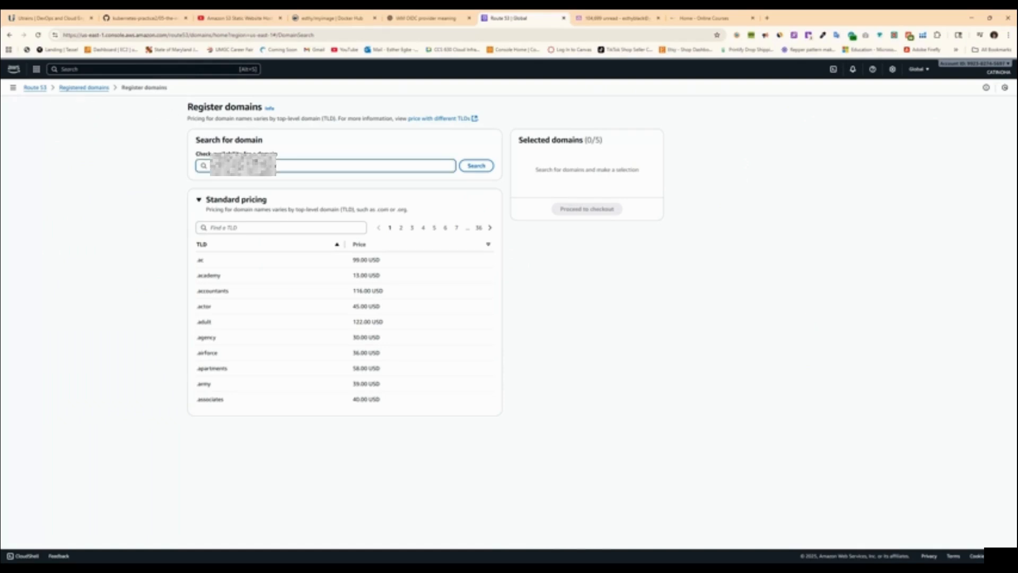
pyautogui.write('...')
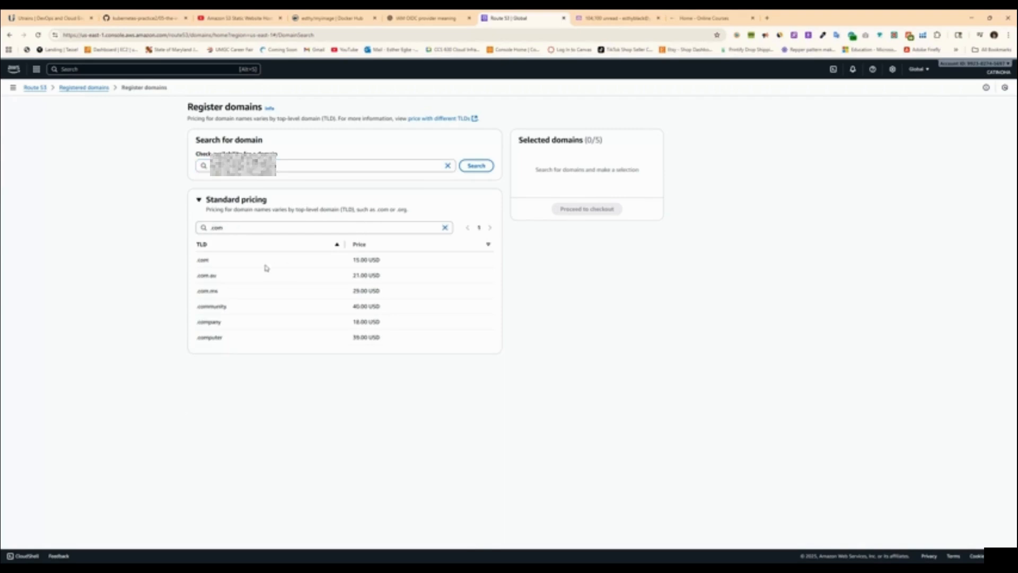
pyautogui.click(476, 166)
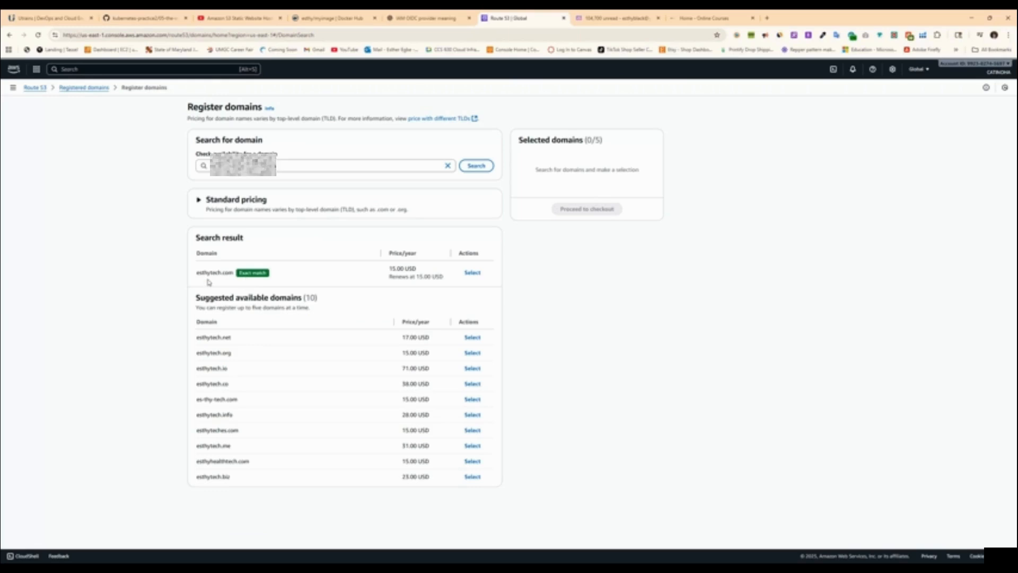
# Select esthytech.com for checkout and continue past the pricing options with a 1-year duration and auto-renew on
pyautogui.click(471, 273)
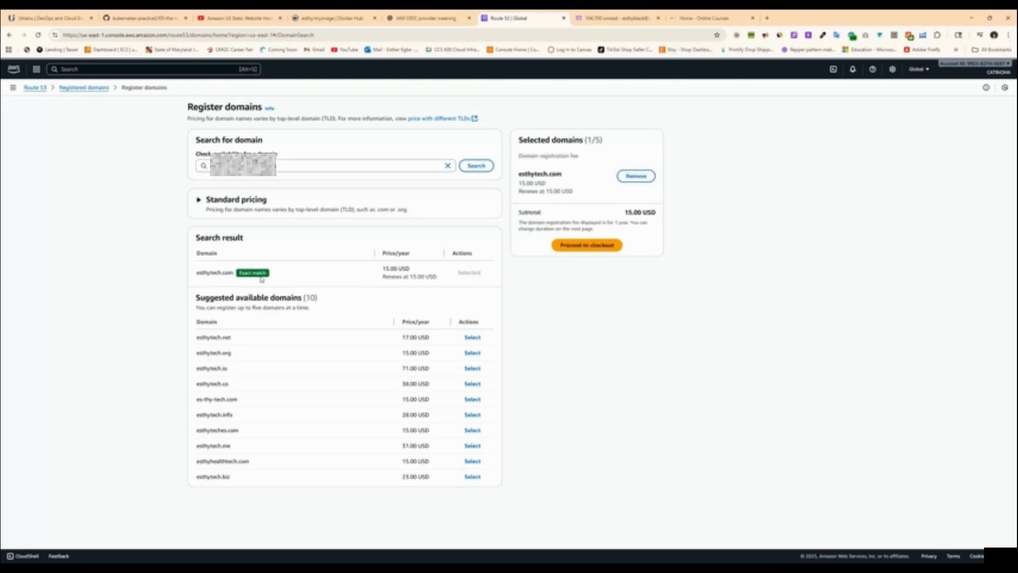
pyautogui.click(578, 247)
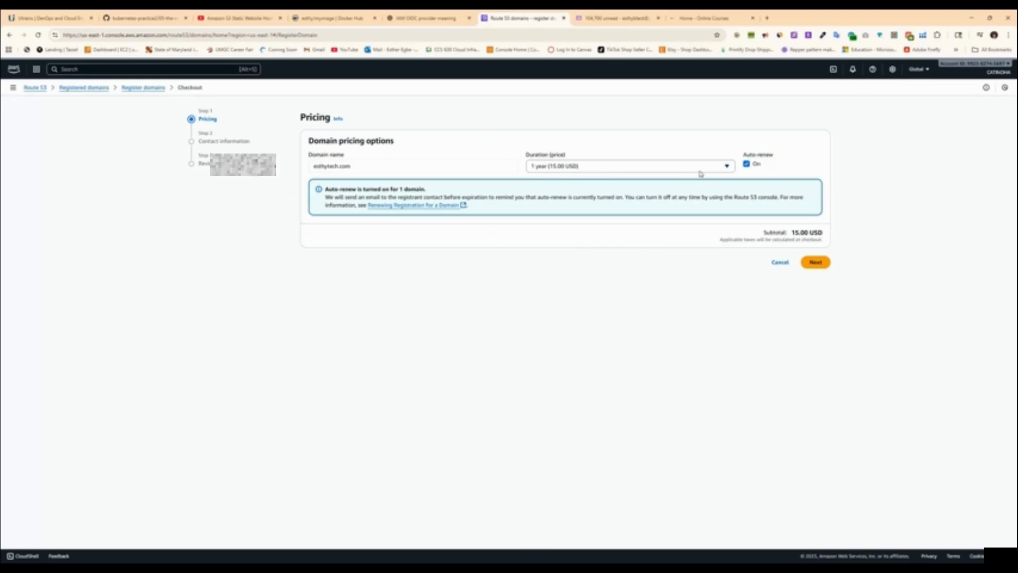
pyautogui.click(728, 166)
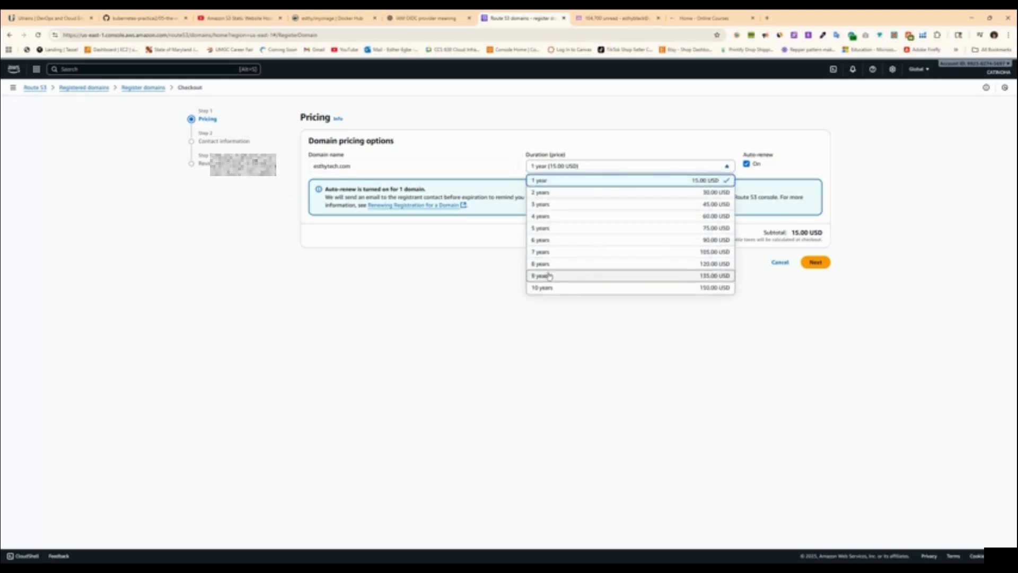
pyautogui.click(636, 118)
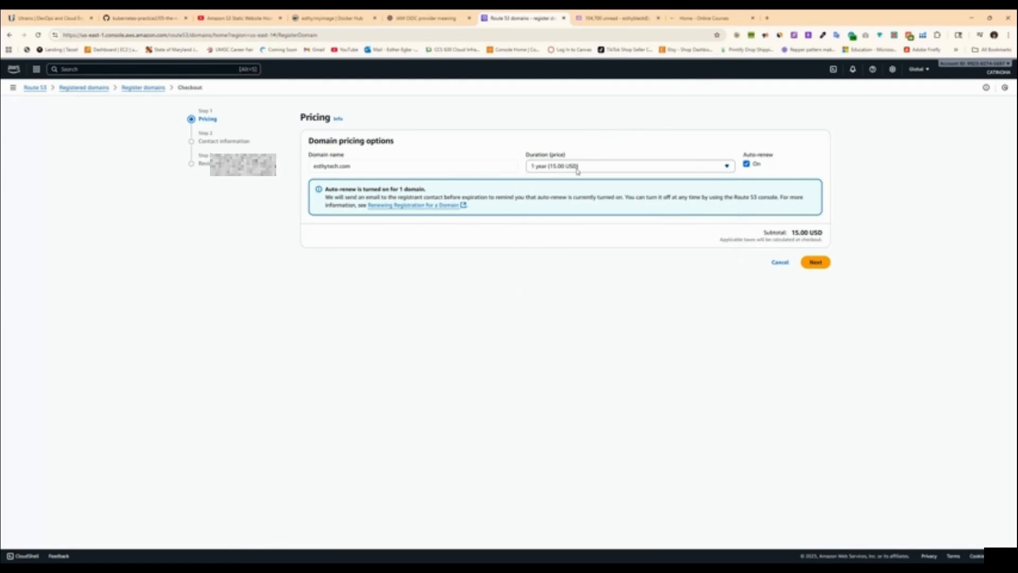
pyautogui.click(816, 263)
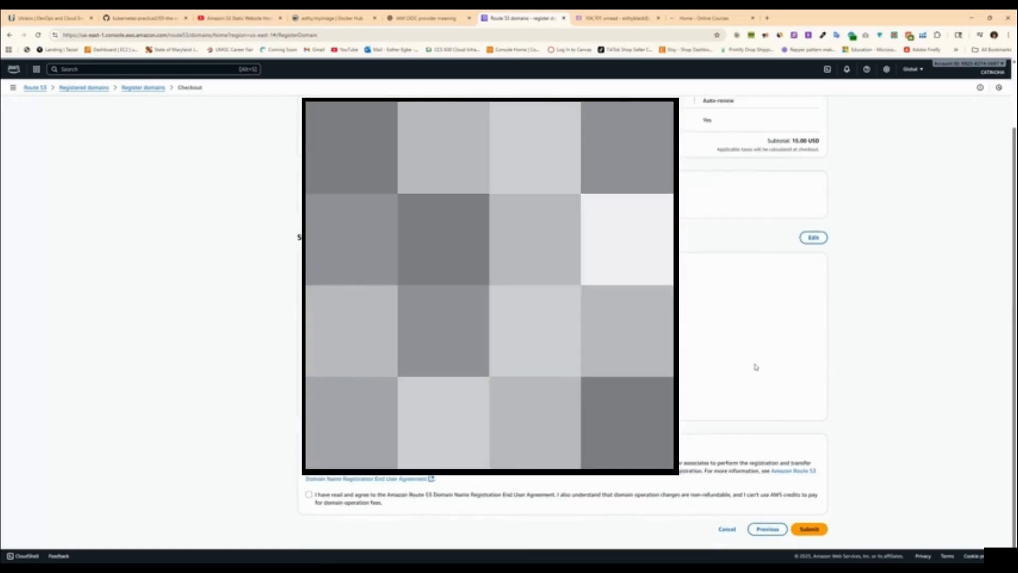
# Review the registration details, accept the Domain Name Registration End User Agreement, and submit the domain registration
pyautogui.scroll(2, 756, 367)
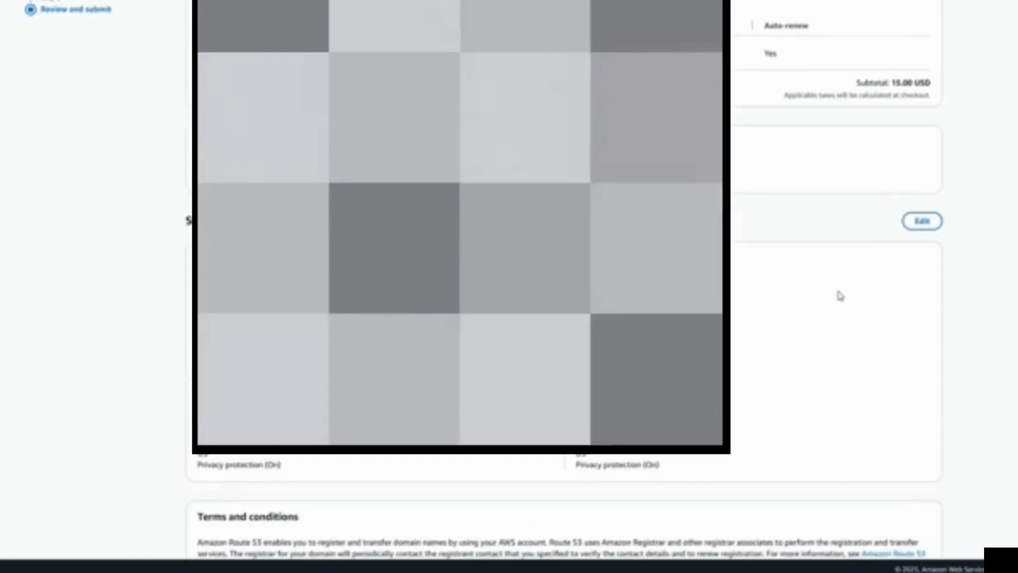
pyautogui.scroll(-2, 756, 367)
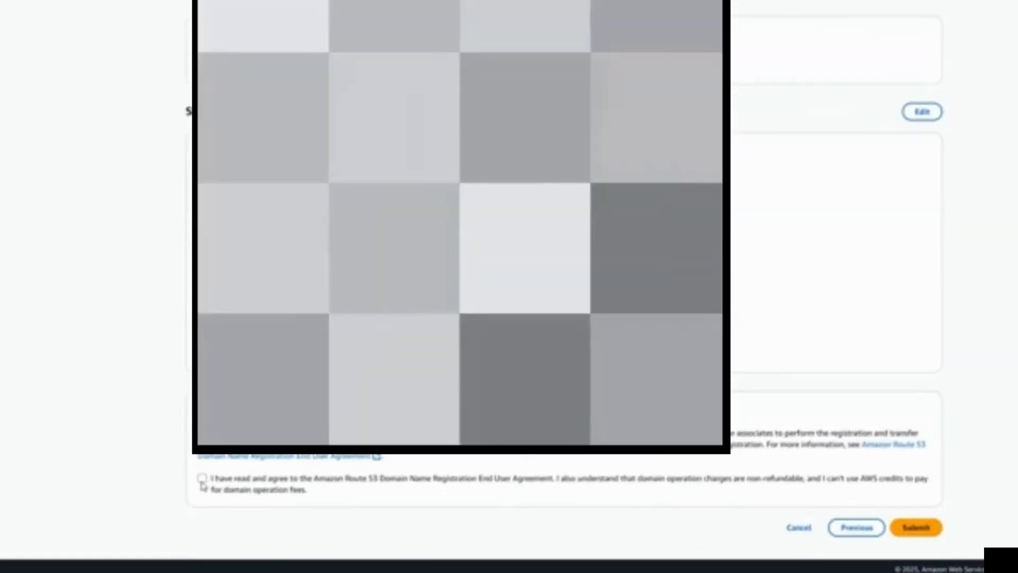
pyautogui.click(202, 478)
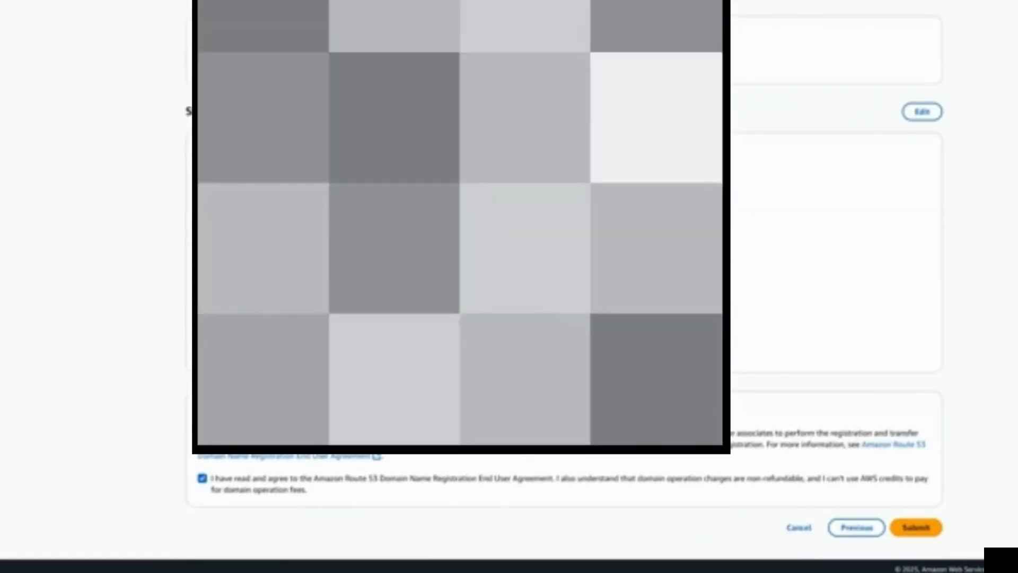
pyautogui.scroll(2, 955, 429)
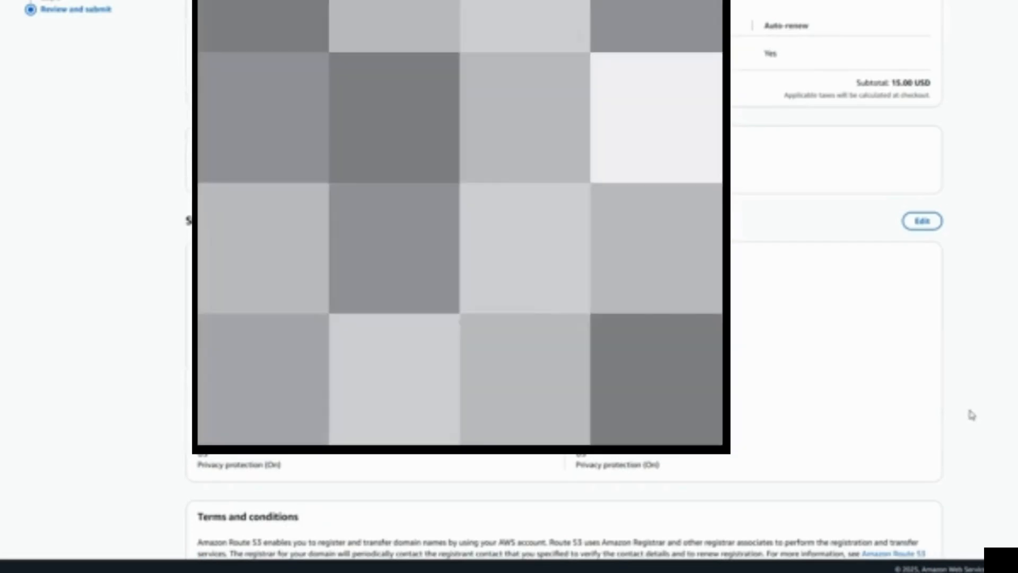
pyautogui.scroll(-2, 970, 413)
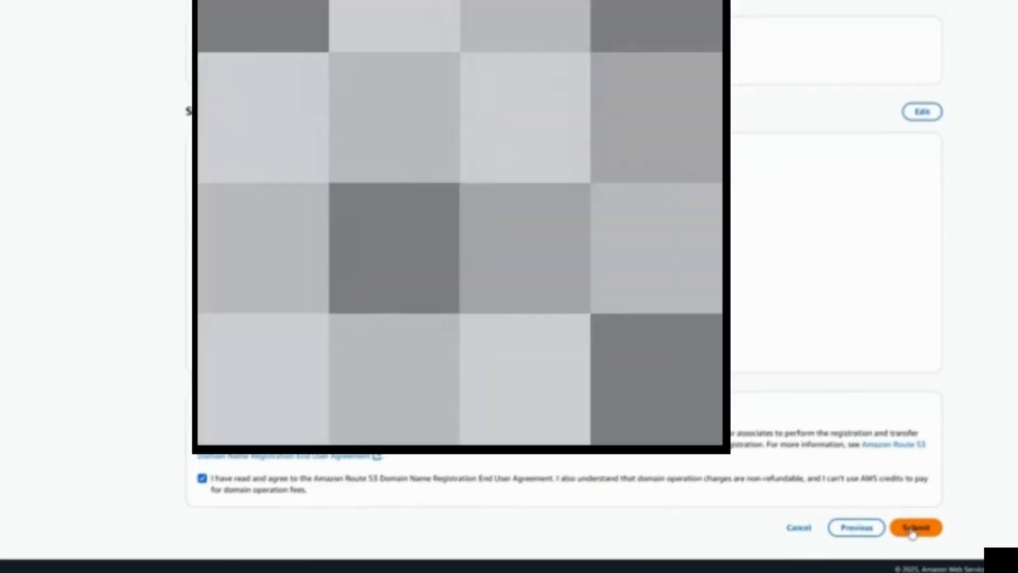
pyautogui.click(913, 527)
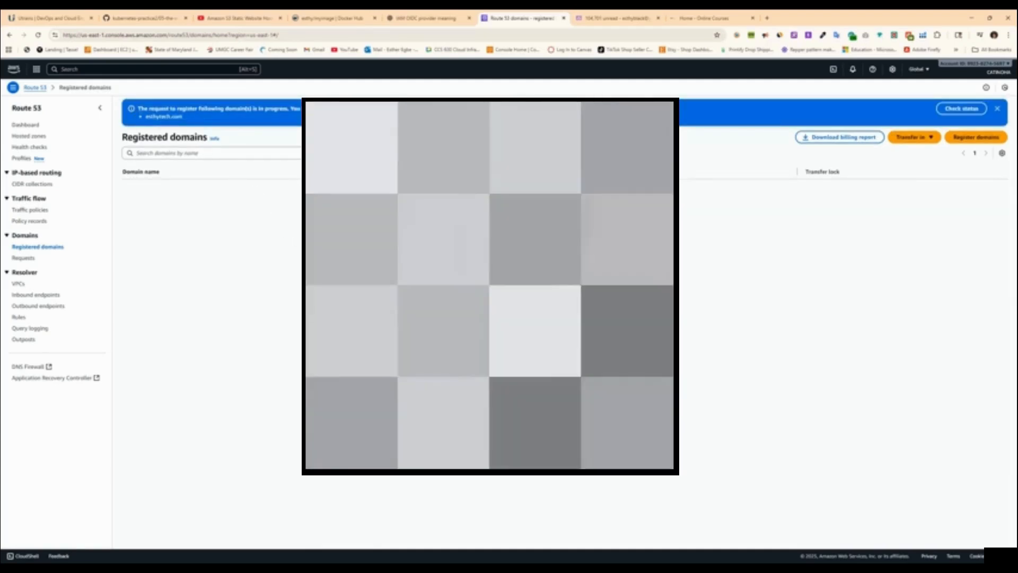
# Check the hosted zones list and the esthytech.com registration status in the Route 53 dashboard notifications
pyautogui.click(23, 137)
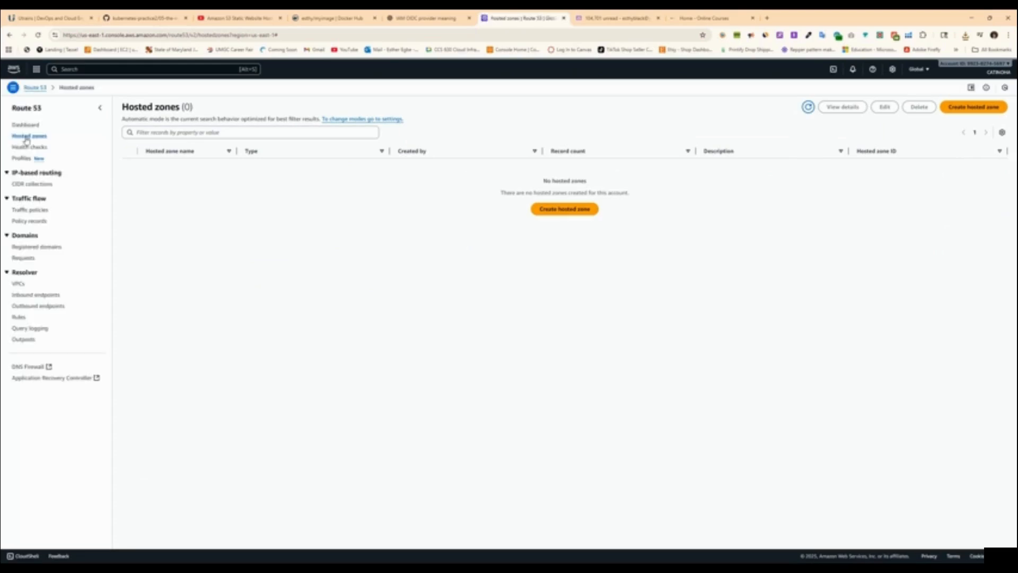
pyautogui.click(23, 126)
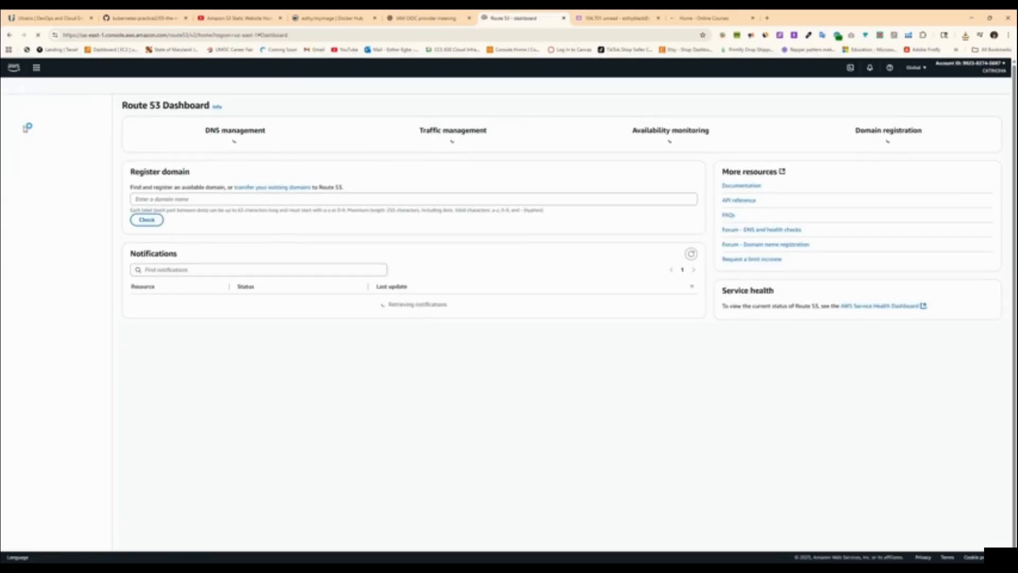
pyautogui.moveTo(251, 329); pyautogui.dragTo(274, 331)
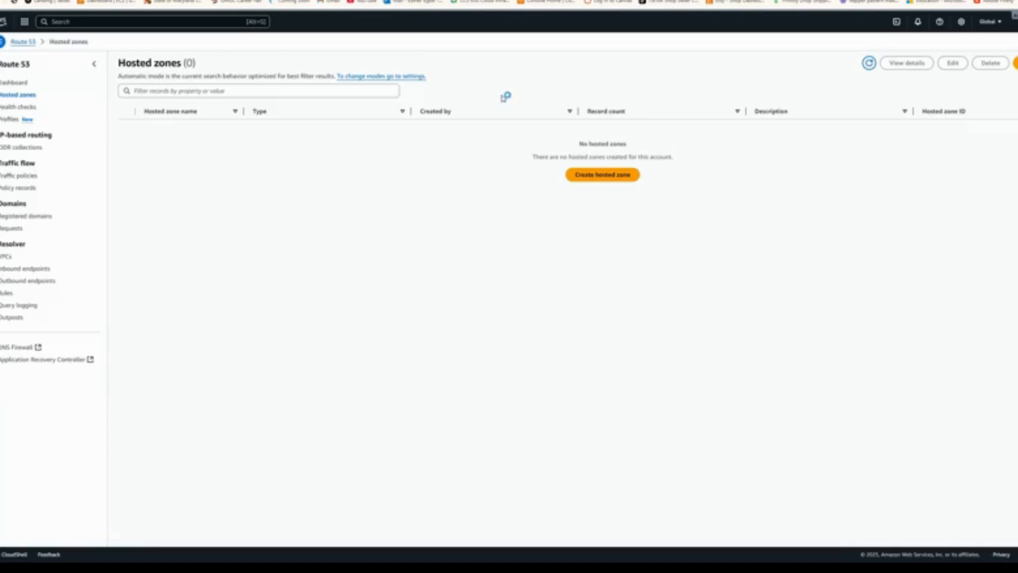
pyautogui.click(11, 84)
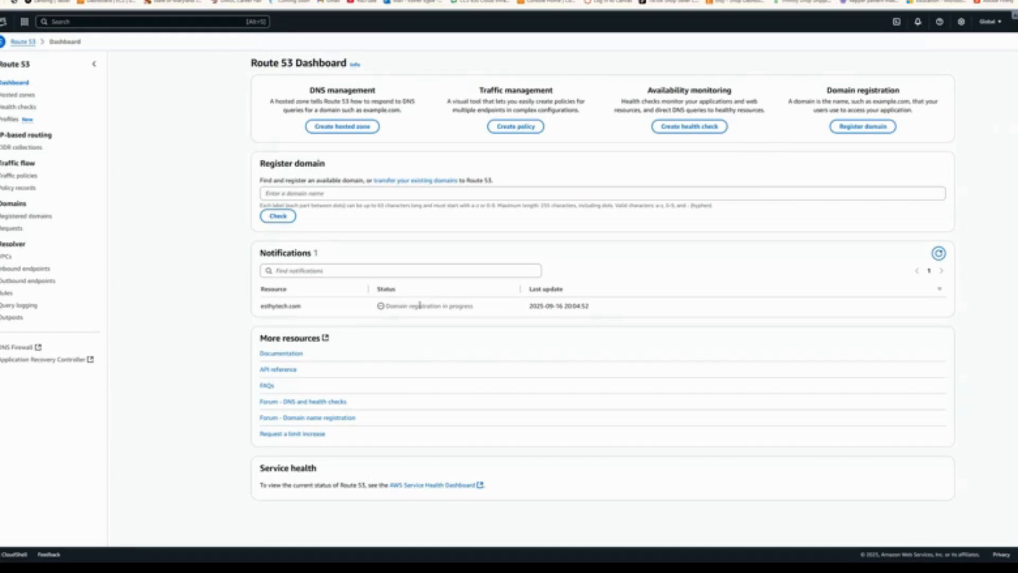
pyautogui.moveTo(261, 304); pyautogui.dragTo(304, 313)
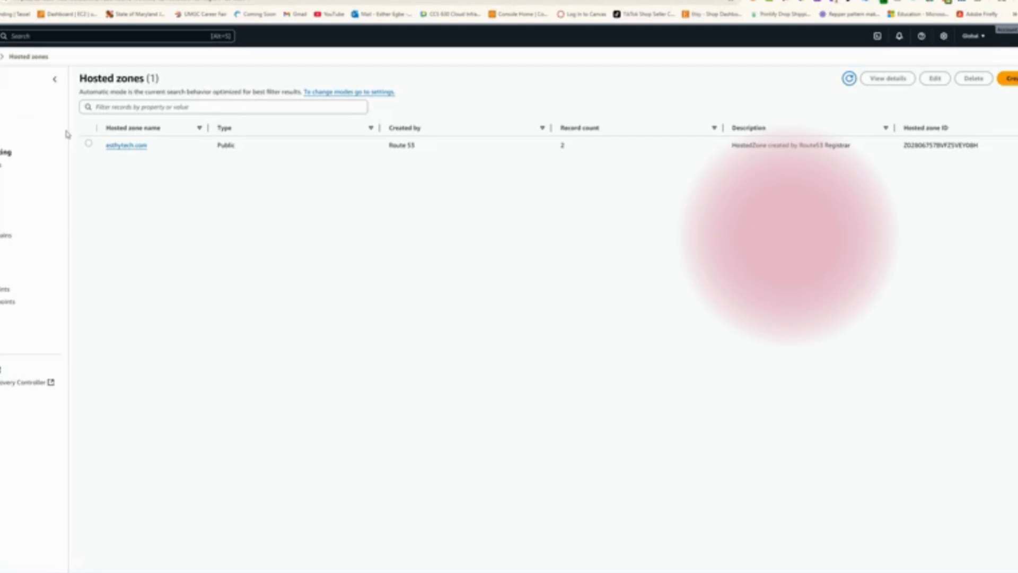
# Open the esthytech.com hosted zone and examine the details of its NS record
pyautogui.click(126, 149)
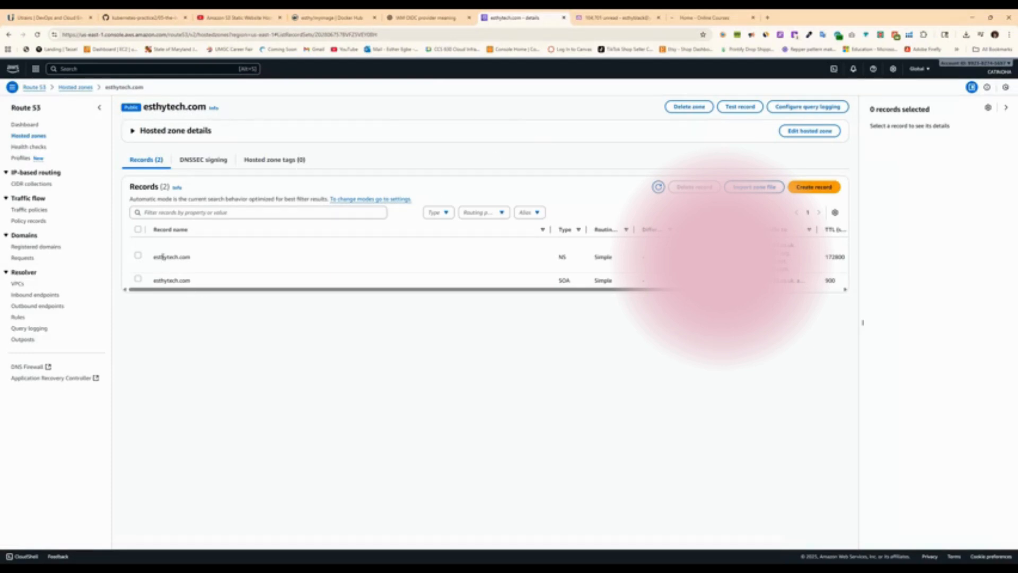
pyautogui.click(341, 259)
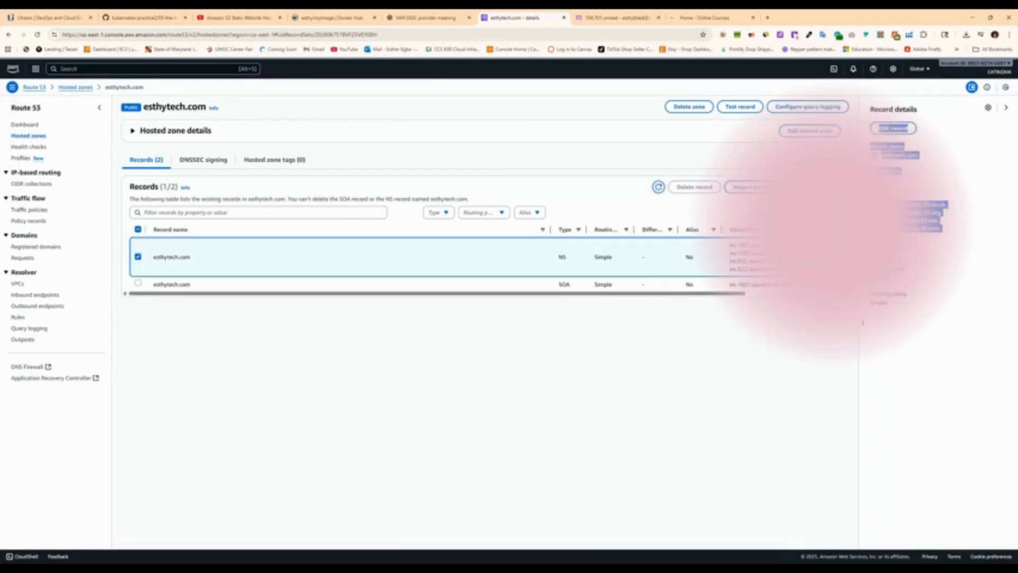
pyautogui.click(955, 171)
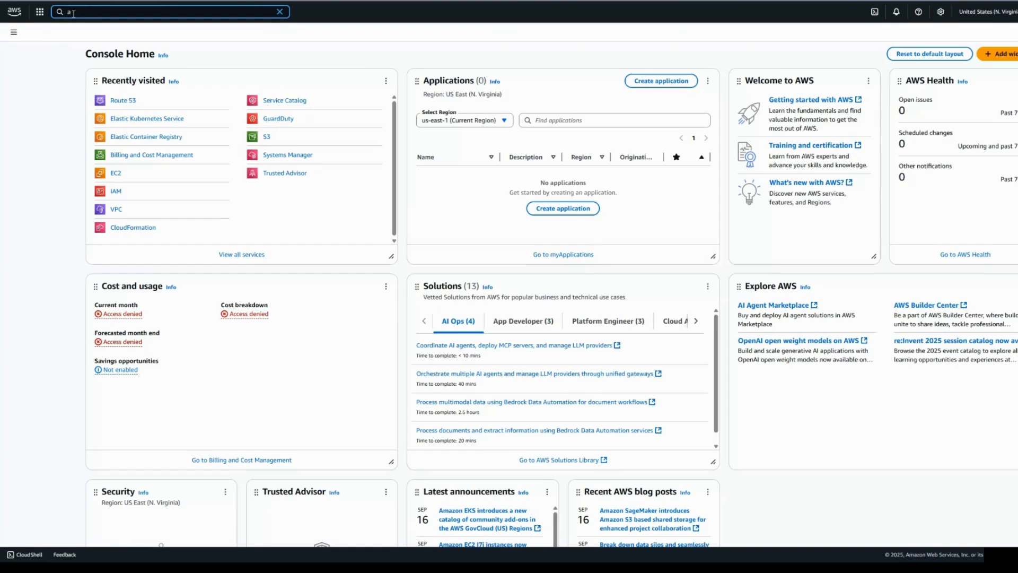
# Find the Certificate Manager service with the search term acm and start a public certificate request for esthytech.com
pyautogui.write('cm-PCA')
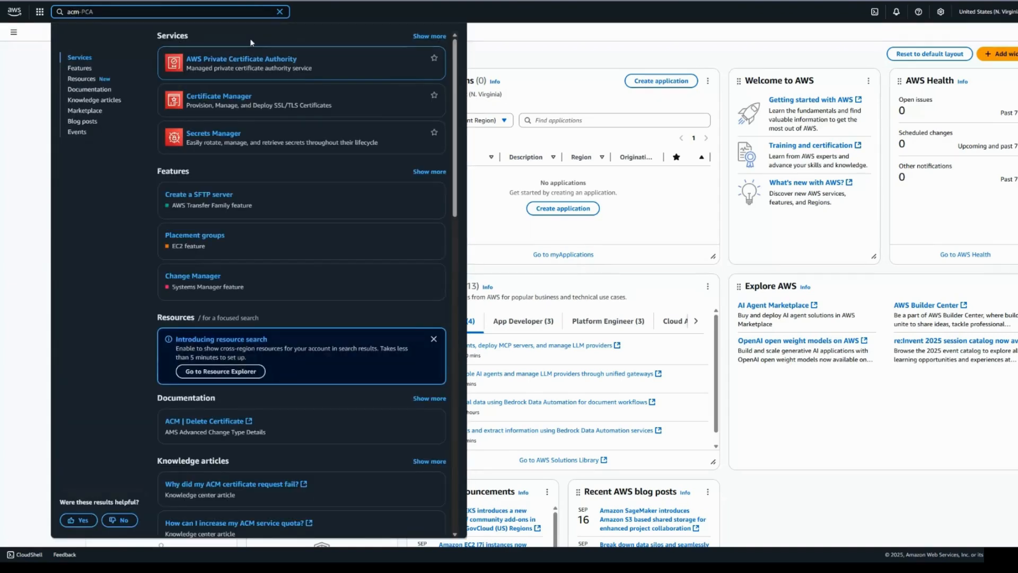
pyautogui.click(229, 103)
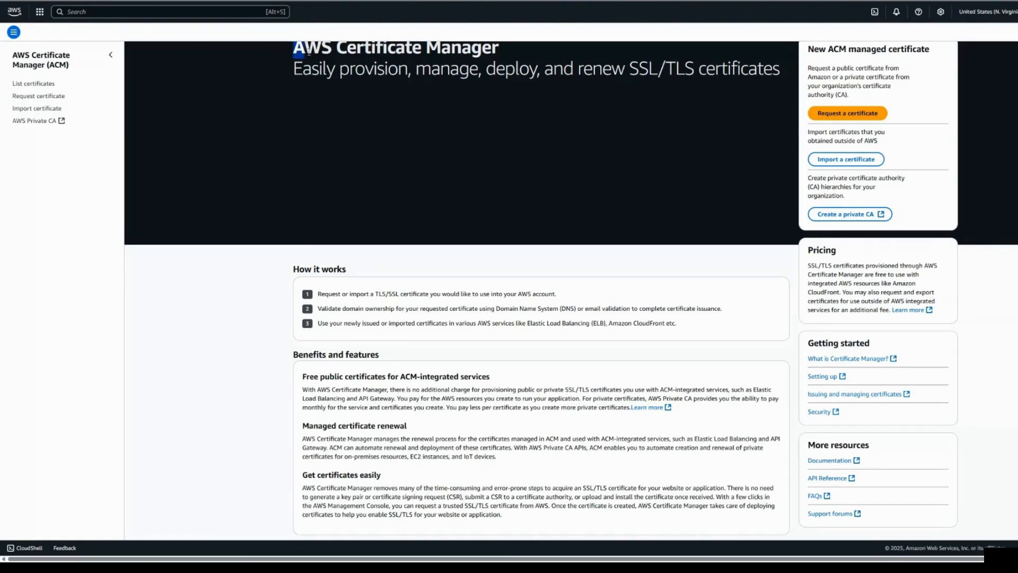
pyautogui.moveTo(291, 52); pyautogui.dragTo(660, 69)
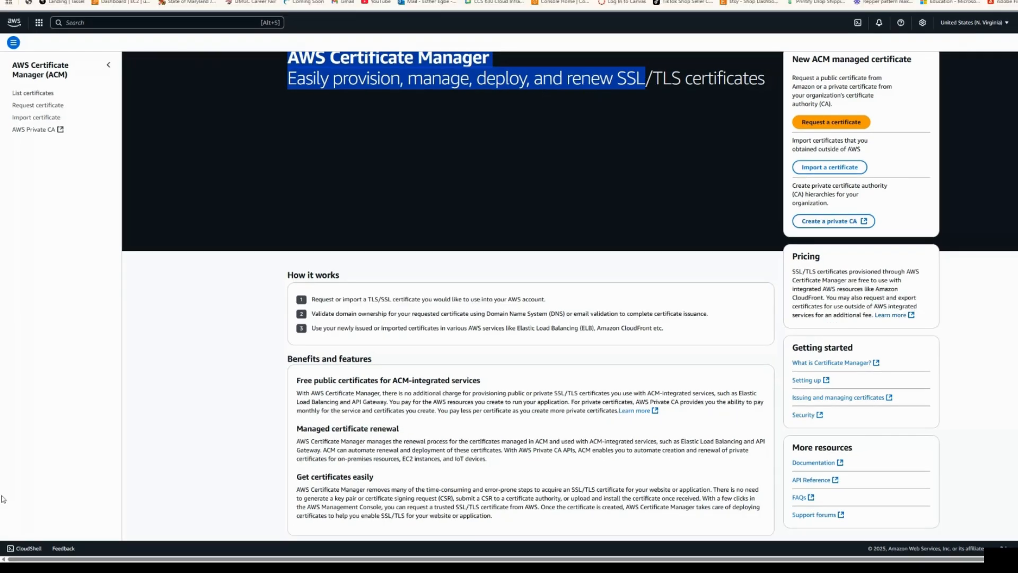
pyautogui.click(627, 102)
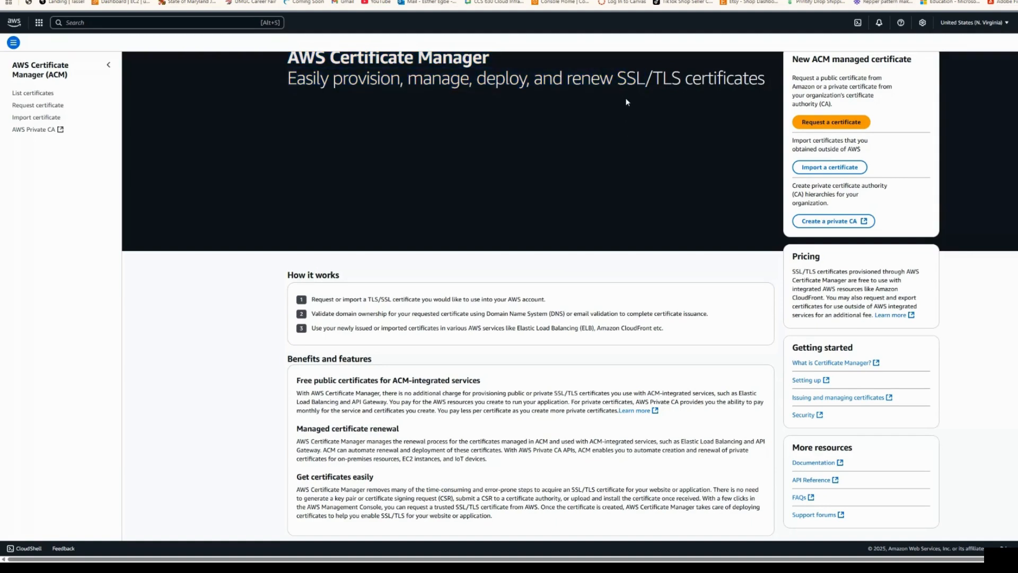
pyautogui.moveTo(617, 79); pyautogui.dragTo(757, 93)
pyautogui.click(471, 190)
pyautogui.click(823, 123)
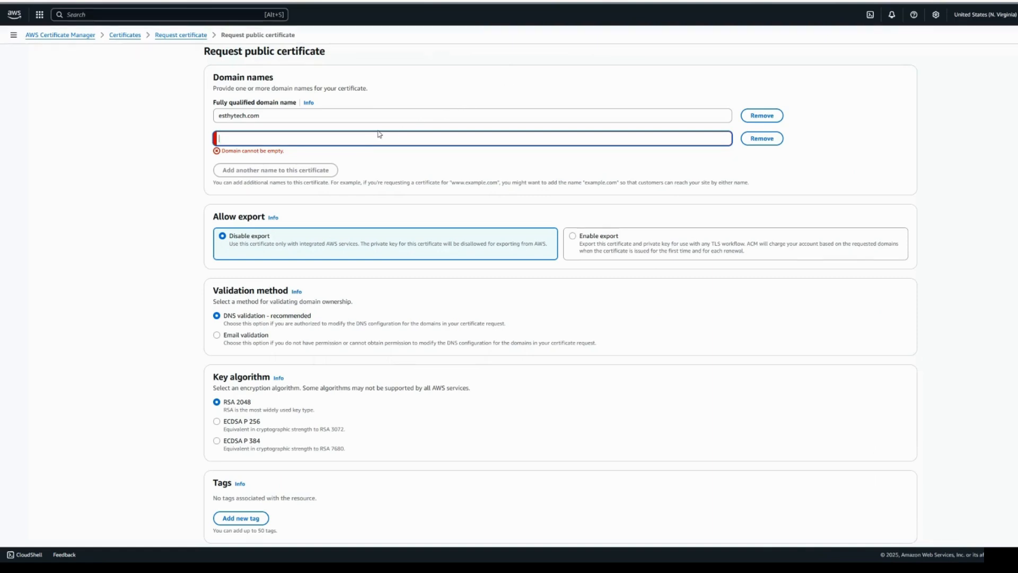
pyautogui.write('www.')
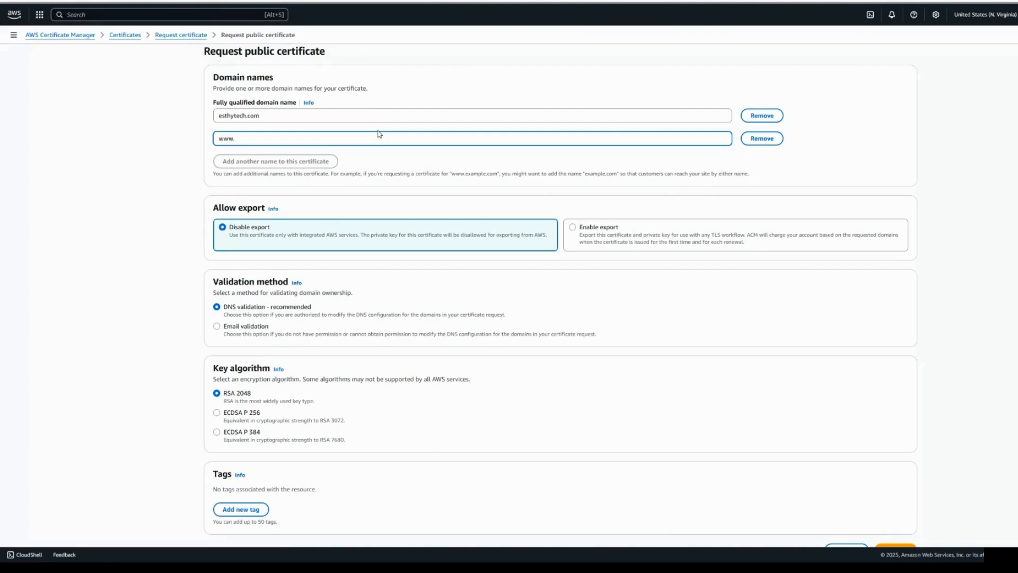
pyautogui.write('es')
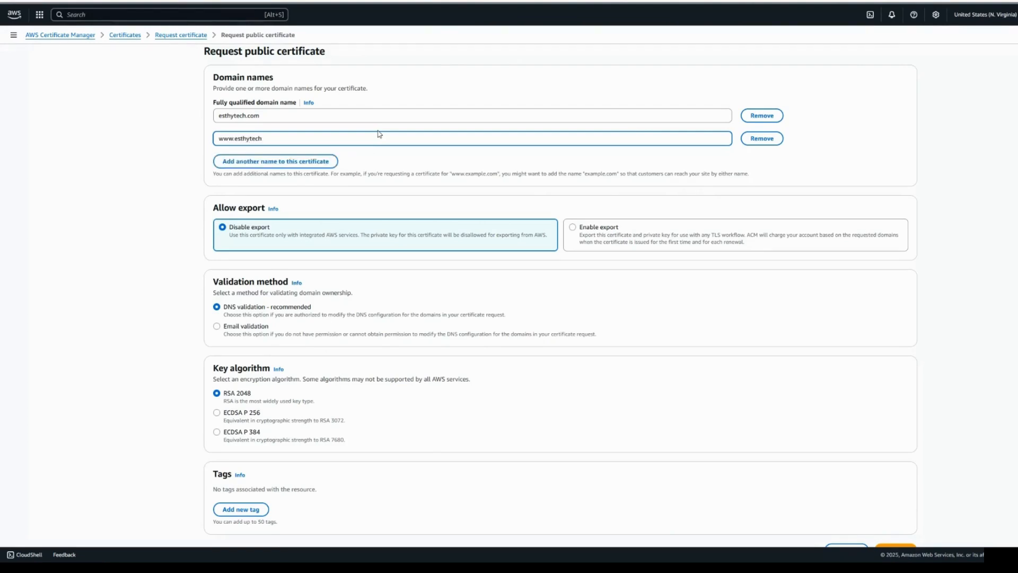
pyautogui.write('thytech.com')
pyautogui.click(293, 164)
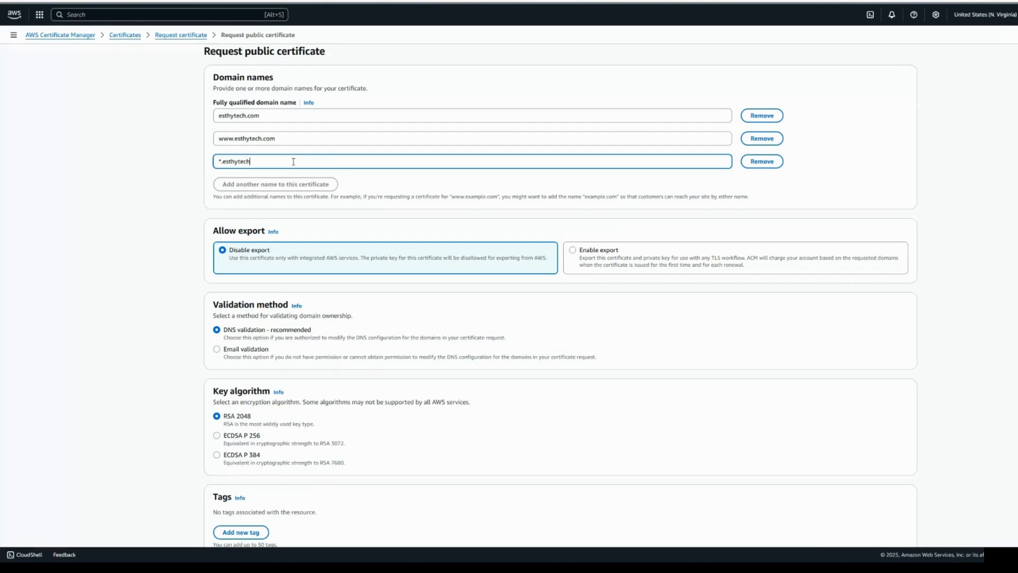
pyautogui.write('.com')
pyautogui.click(225, 164)
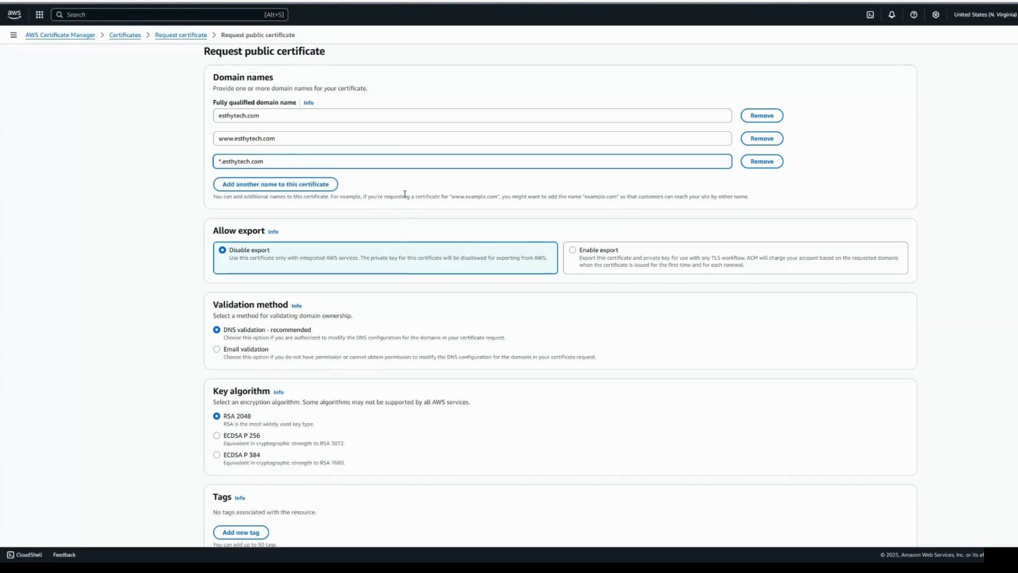
pyautogui.click(380, 185)
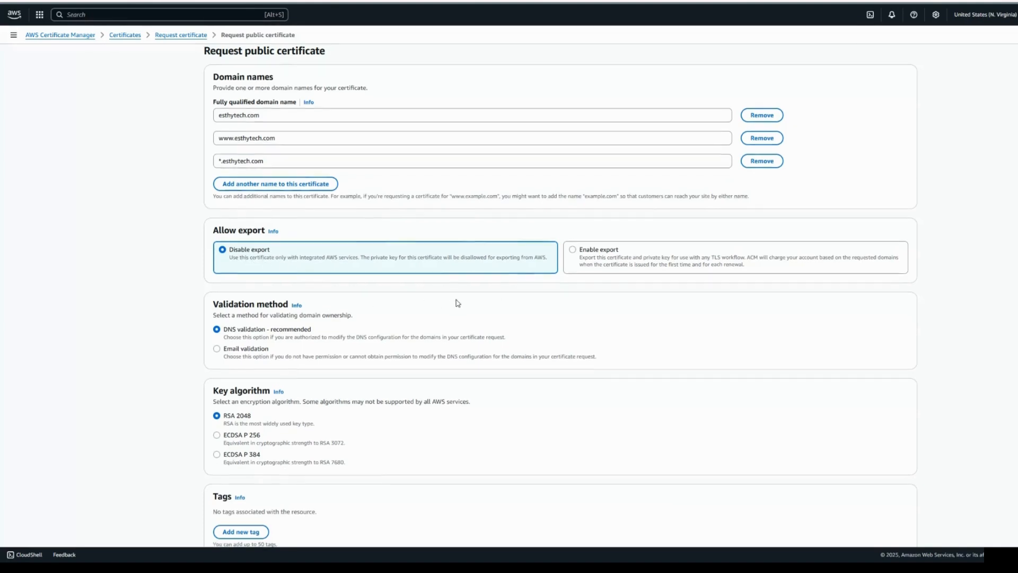
# Submit the public certificate request with export disabled, DNS validation and the RSA 2048 key algorithm
pyautogui.scroll(-2, 458, 304)
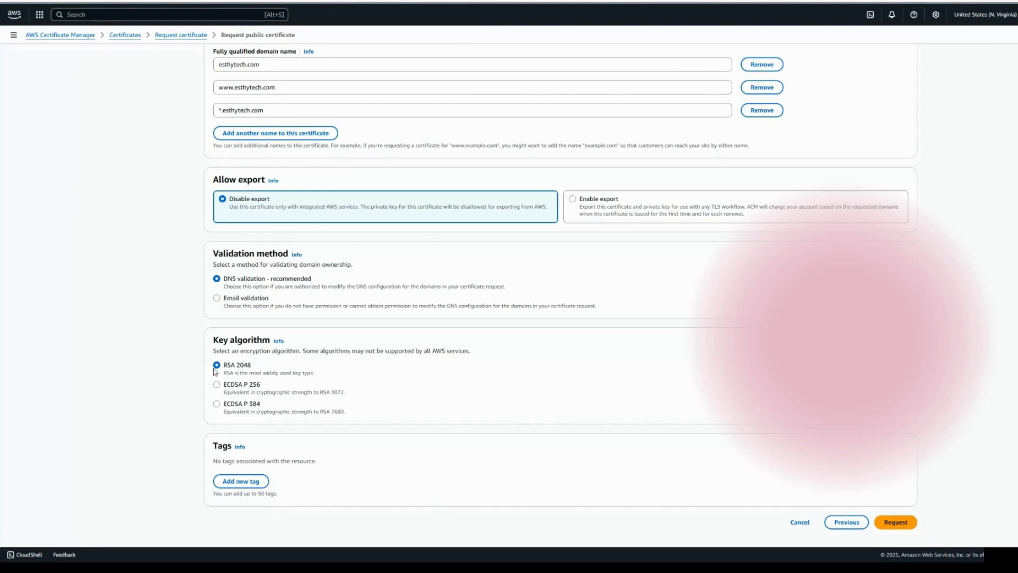
pyautogui.click(895, 523)
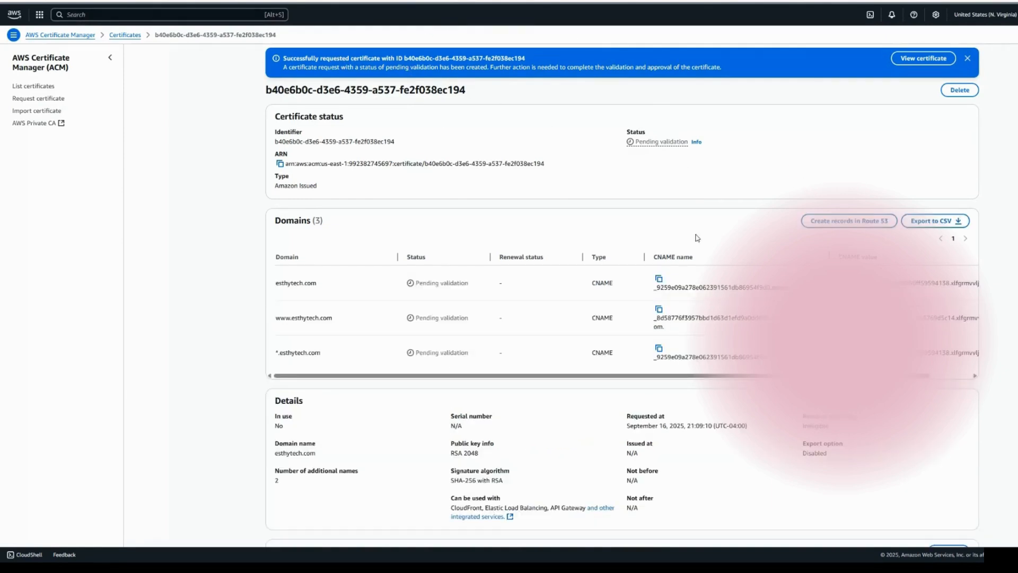
pyautogui.scroll(-2, 697, 238)
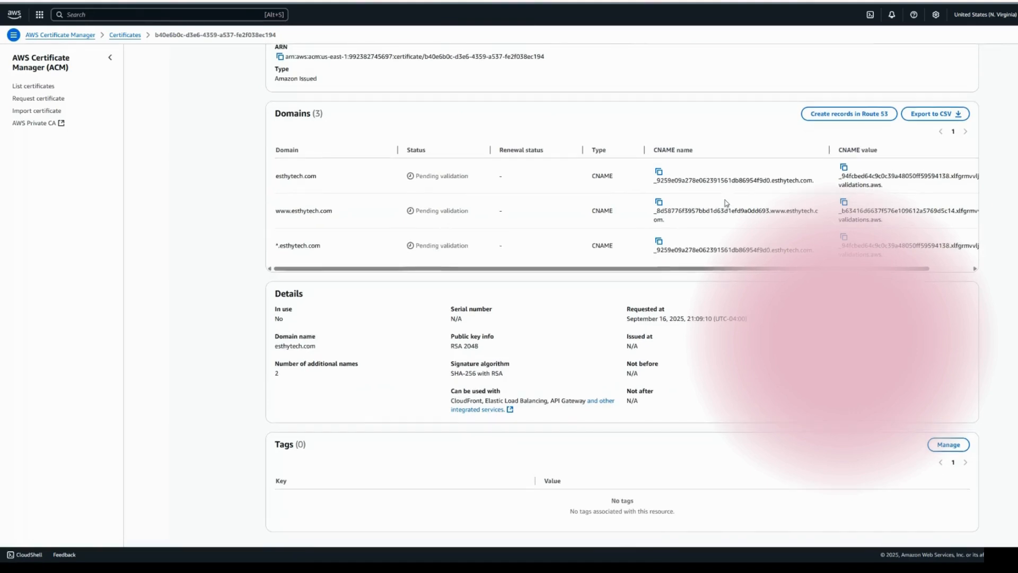
pyautogui.scroll(2, 726, 202)
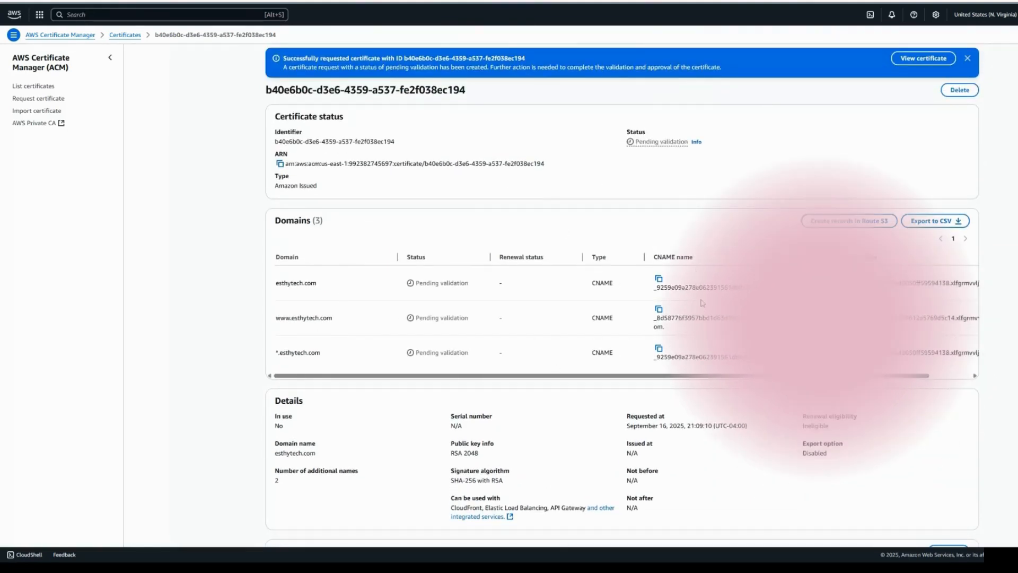
pyautogui.scroll(-2, 703, 303)
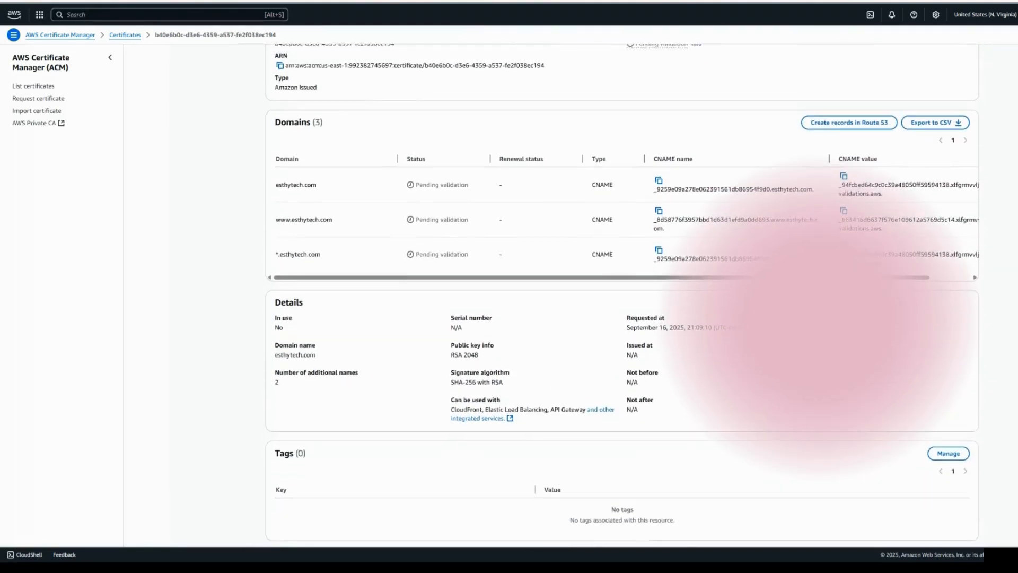
pyautogui.scroll(2, 625, 121)
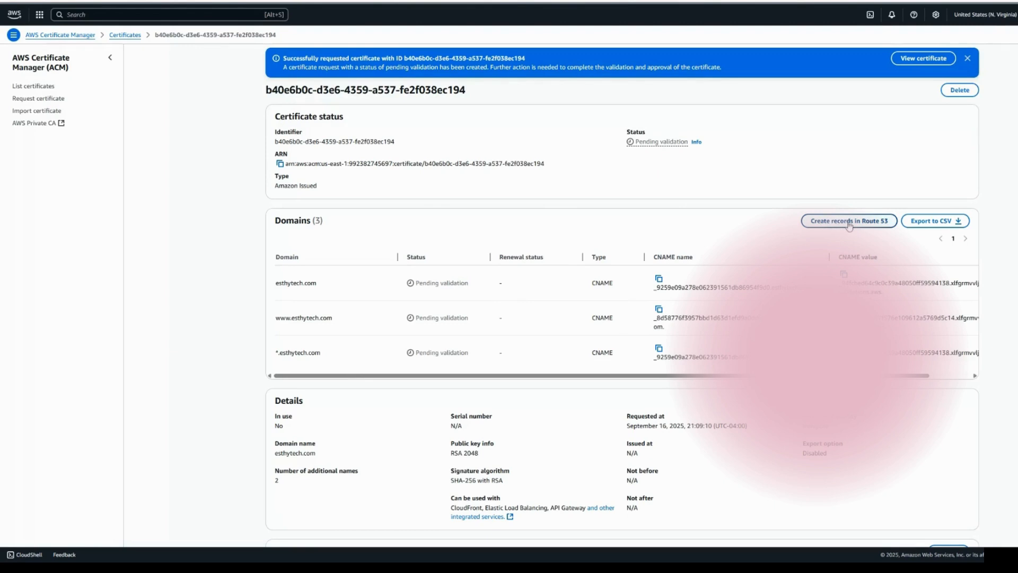
pyautogui.click(849, 225)
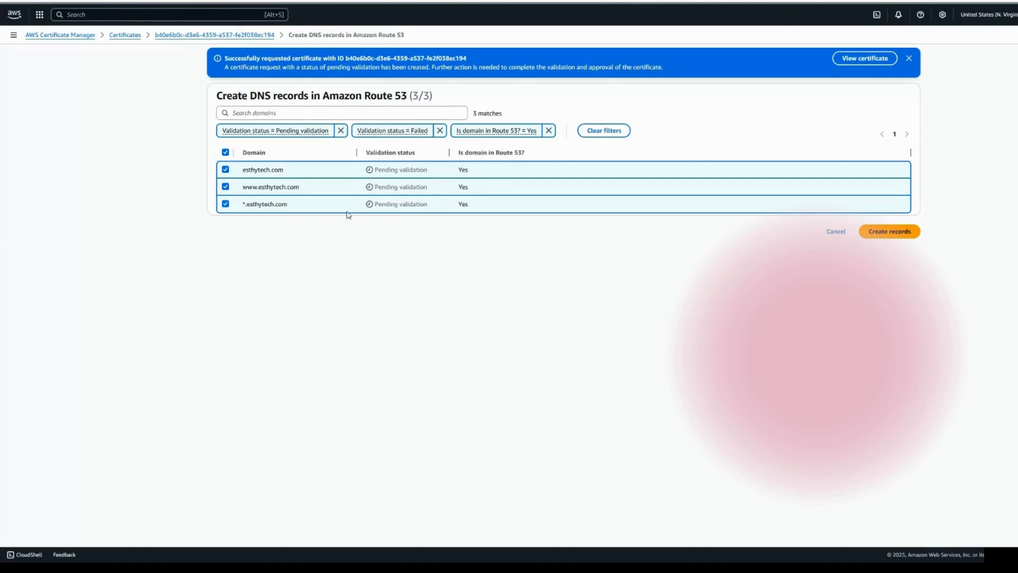
pyautogui.click(880, 232)
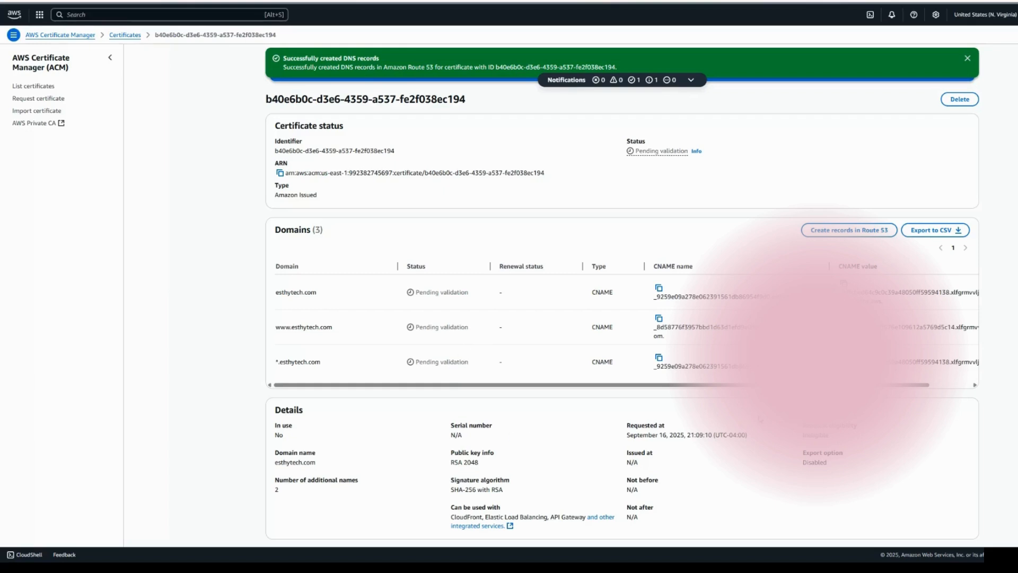
pyautogui.doubleClick(419, 287)
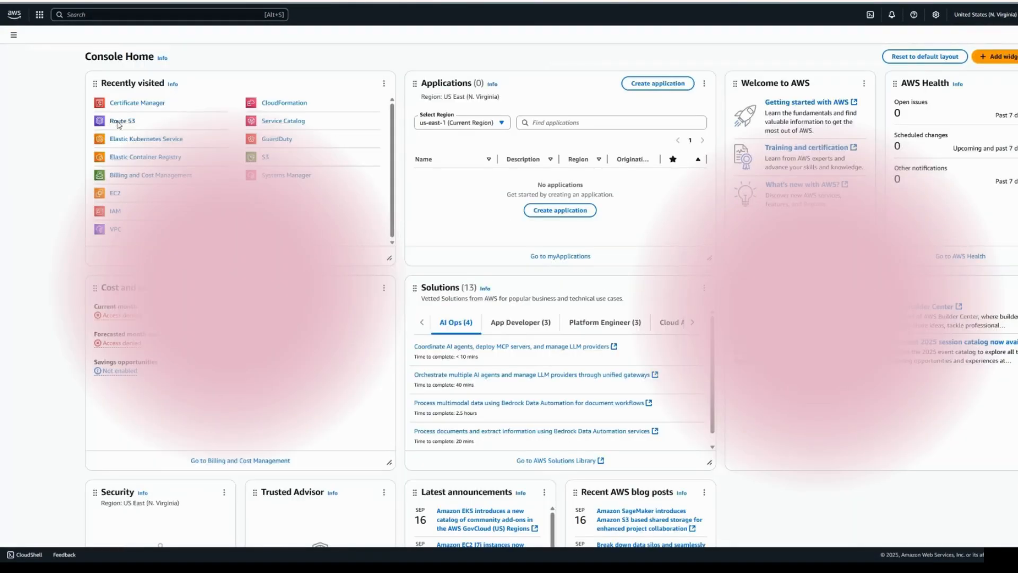
# Switch to Route 53 and open the esthytech.com hosted zone from the hosted zones list
pyautogui.click(118, 122)
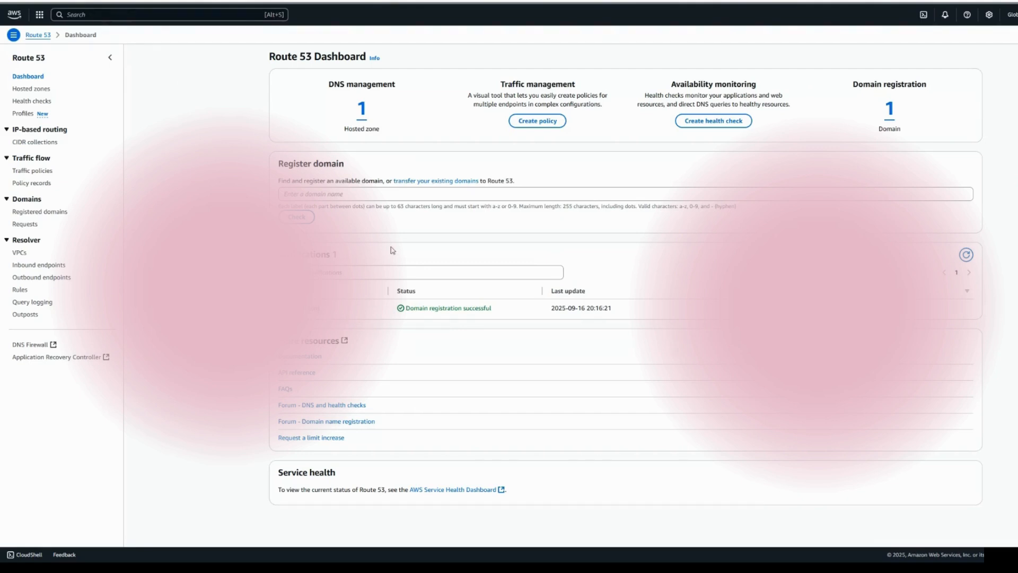
pyautogui.click(24, 89)
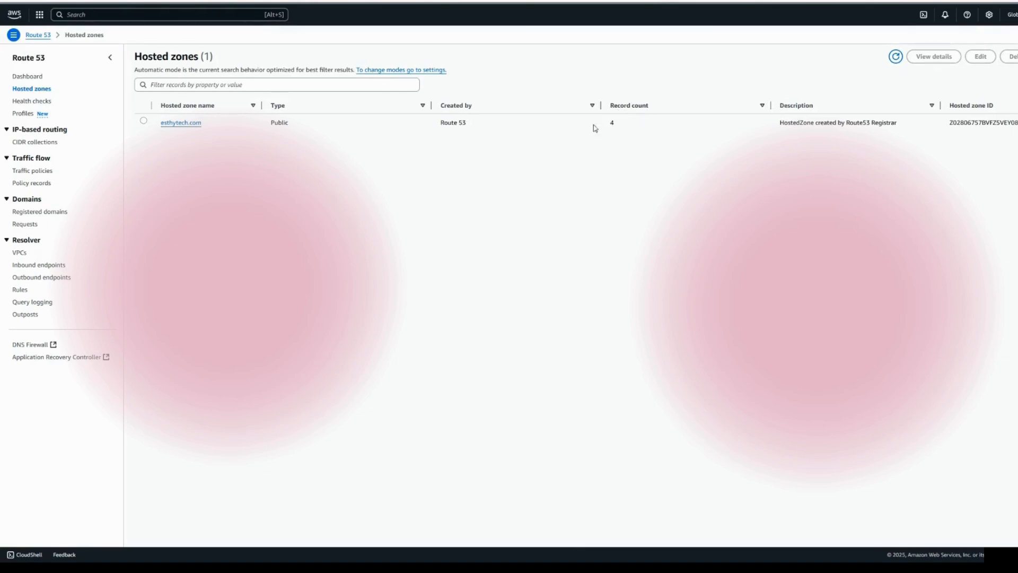
pyautogui.click(179, 123)
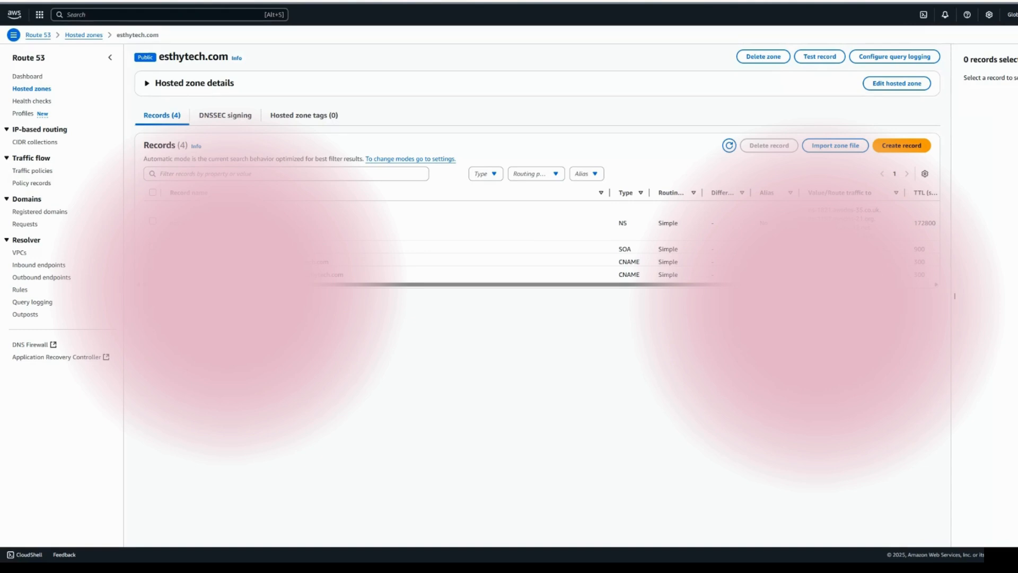
# Examine the names, types and values of the CNAME validation records in the esthytech.com hosted zone
pyautogui.moveTo(170, 262); pyautogui.dragTo(183, 273)
pyautogui.click(371, 268)
pyautogui.moveTo(618, 263); pyautogui.dragTo(626, 267)
pyautogui.click(617, 270)
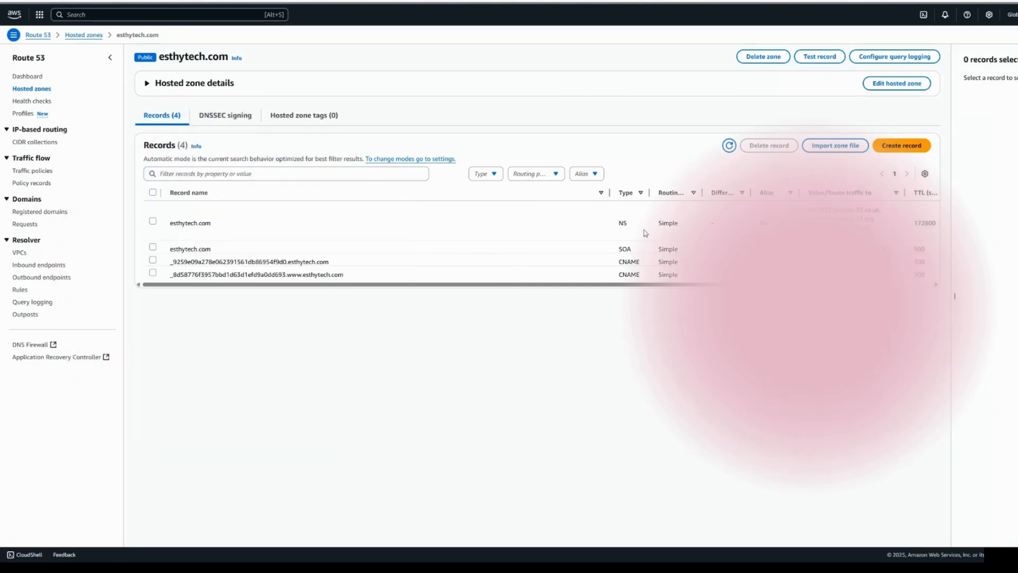
pyautogui.moveTo(769, 284); pyautogui.dragTo(877, 284)
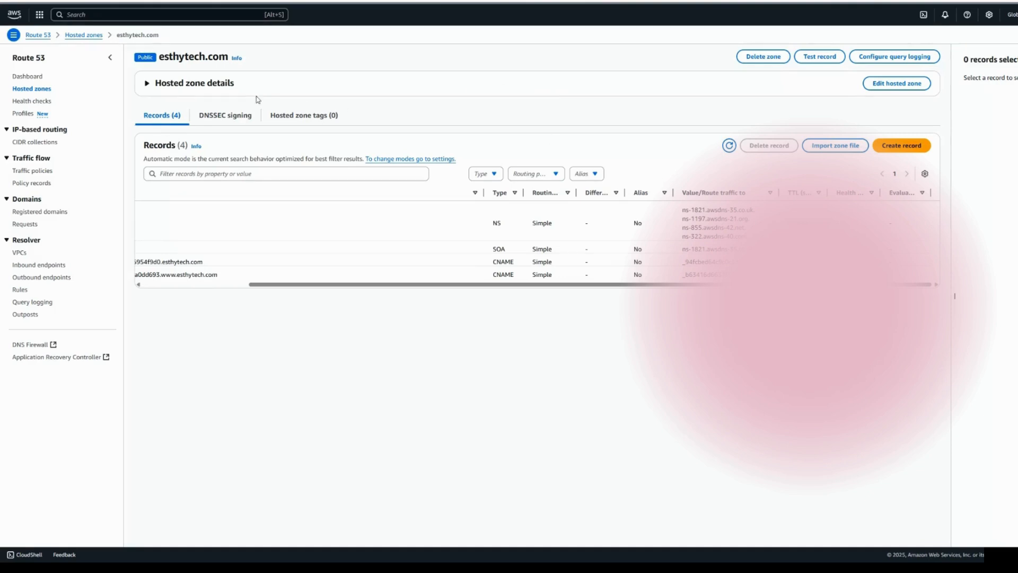
pyautogui.hscroll(-10, 175, 238)
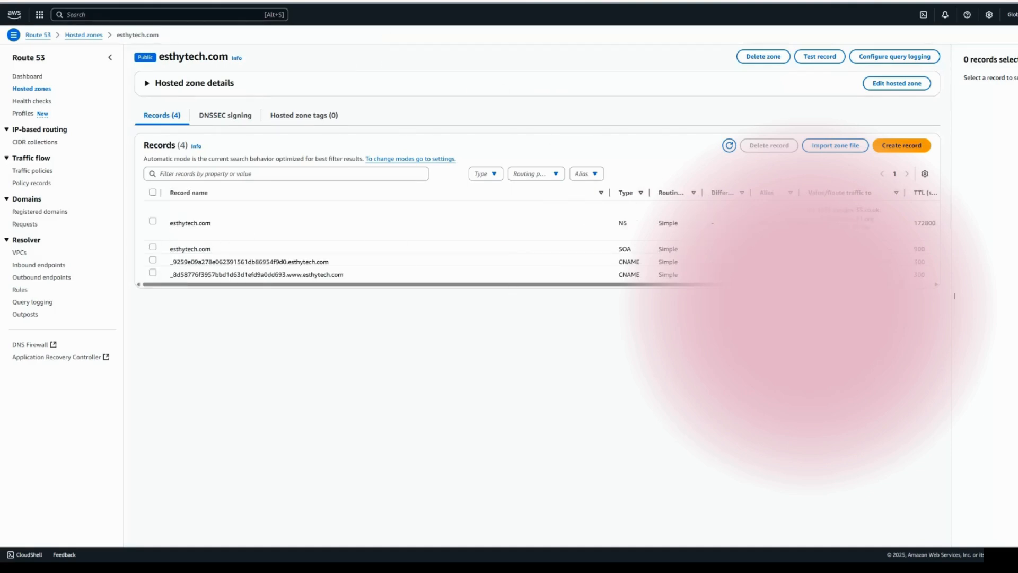
pyautogui.hscroll(10, 424, 249)
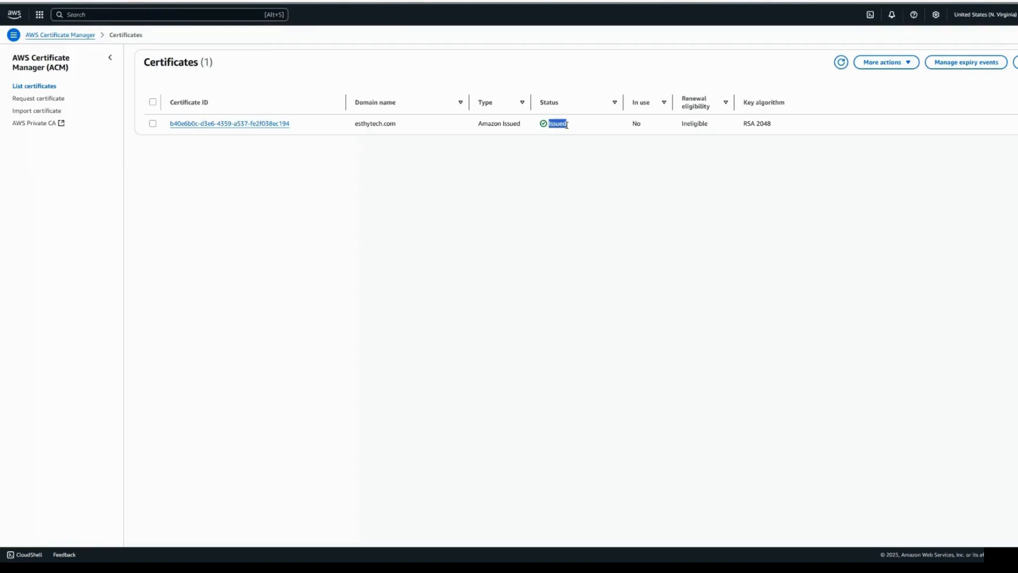
# Check the esthytech.com certificate's status and key algorithm in the Certificate Manager certificates list
pyautogui.click(659, 157)
pyautogui.moveTo(743, 125); pyautogui.dragTo(779, 130)
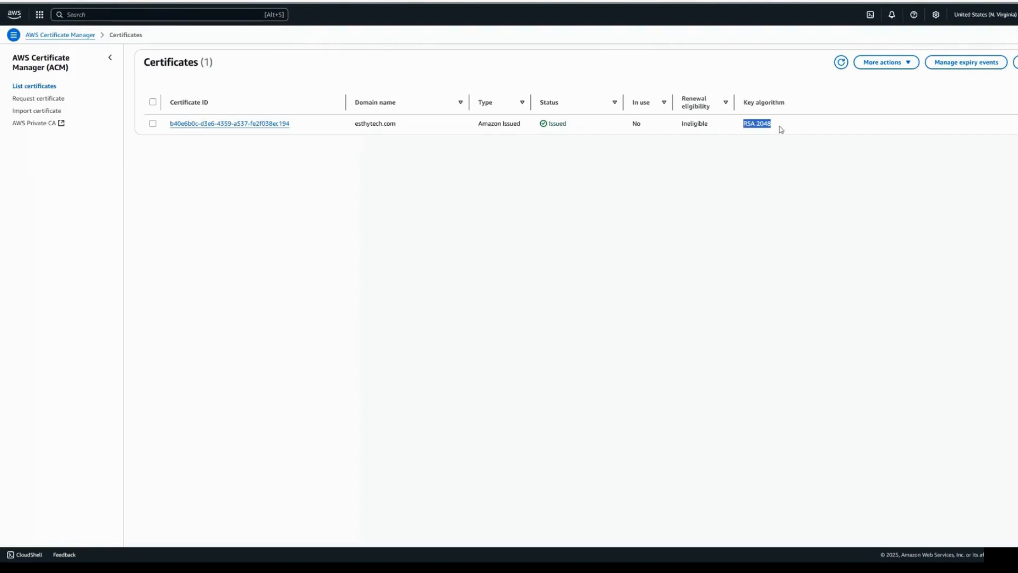